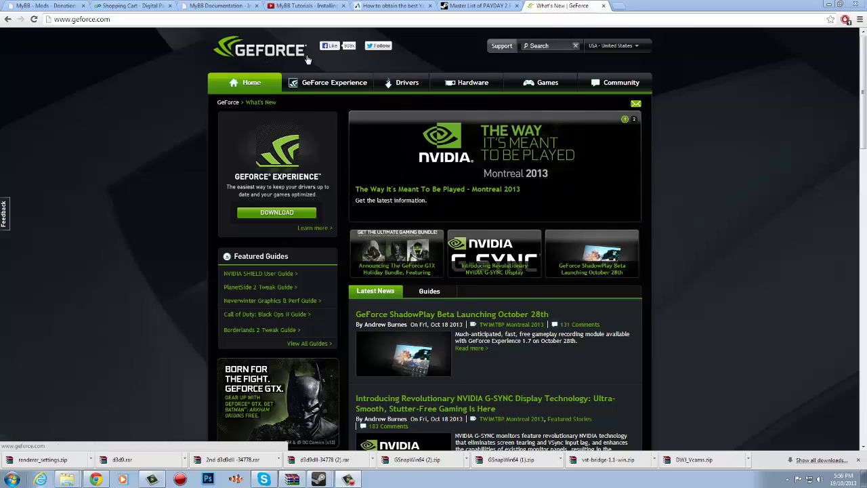
# - Open Chrome's download history, scroll through it, and search it for 'nvida'
pyautogui.click(401, 86)
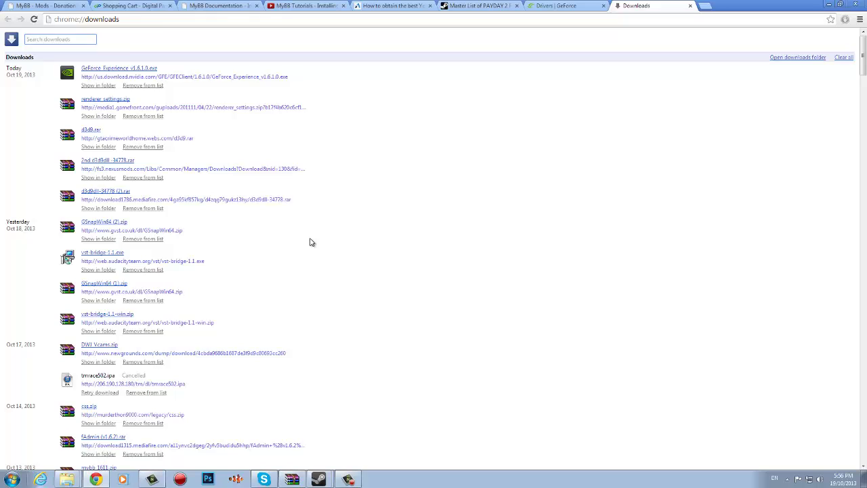
pyautogui.scroll(-1, 310, 242)
pyautogui.scroll(-1, 310, 242)
pyautogui.scroll(-1, 311, 242)
pyautogui.scroll(-1, 310, 242)
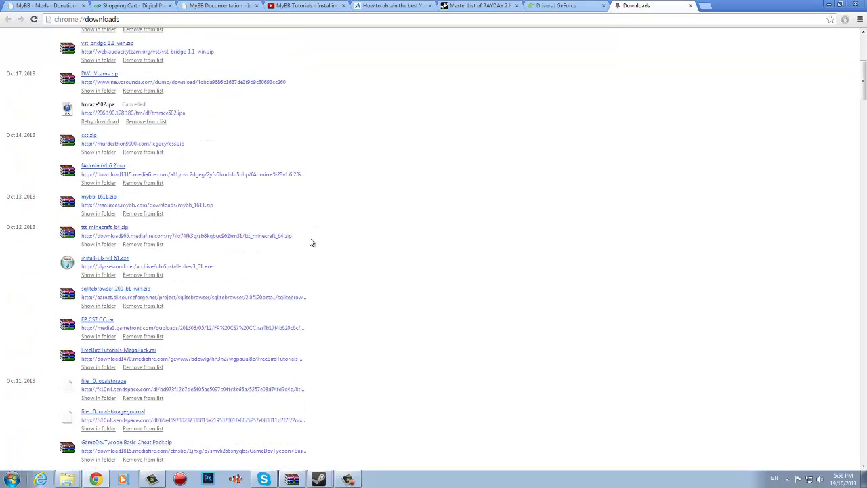
pyautogui.scroll(-1, 311, 242)
pyautogui.scroll(-2, 311, 242)
pyautogui.scroll(-1, 311, 242)
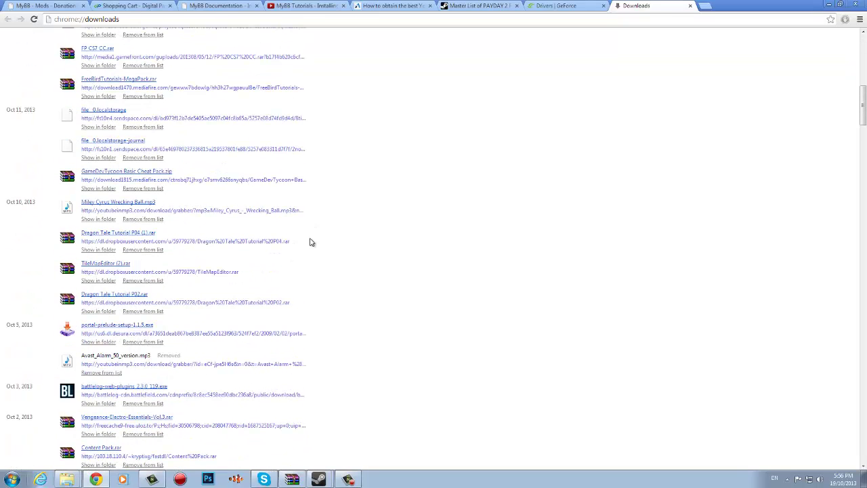
pyautogui.scroll(-1, 310, 242)
pyautogui.scroll(-1, 311, 242)
pyautogui.scroll(-2, 311, 242)
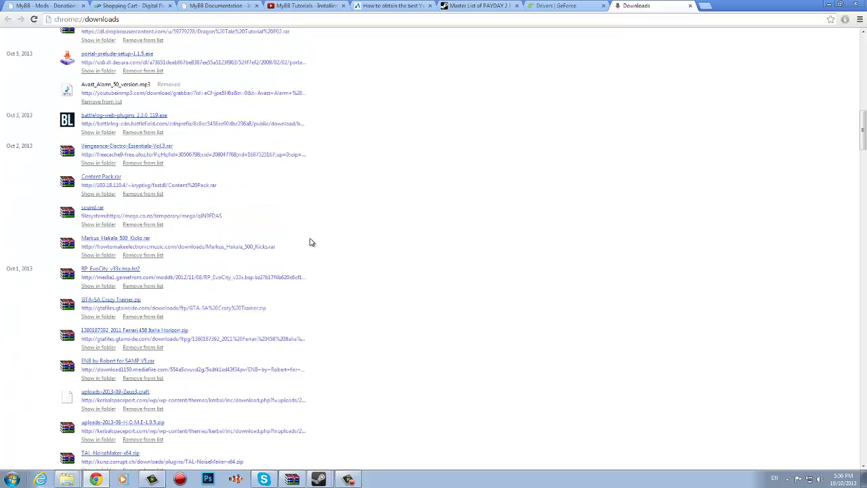
pyautogui.scroll(6, 311, 242)
pyautogui.scroll(5, 271, 210)
pyautogui.scroll(1, 214, 174)
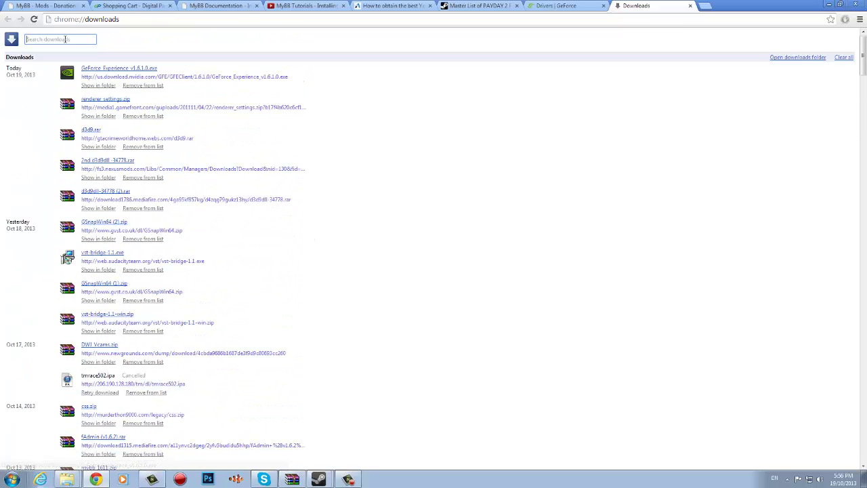
pyautogui.write('nvi')
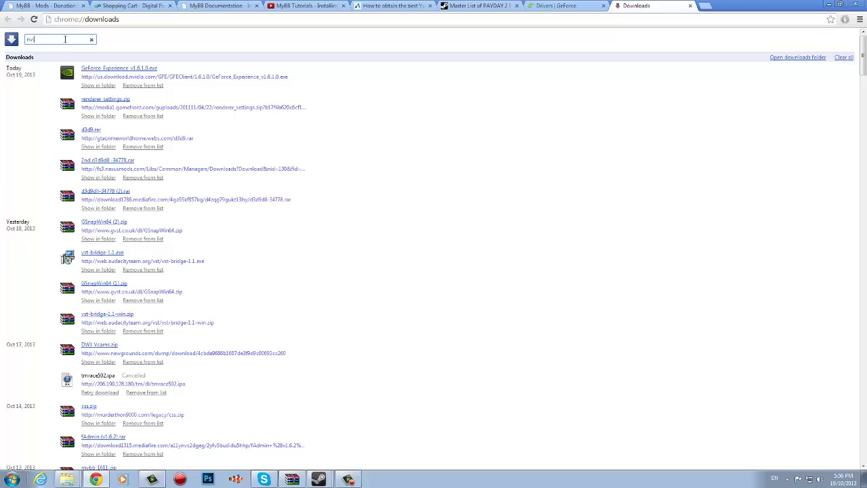
pyautogui.write('da')
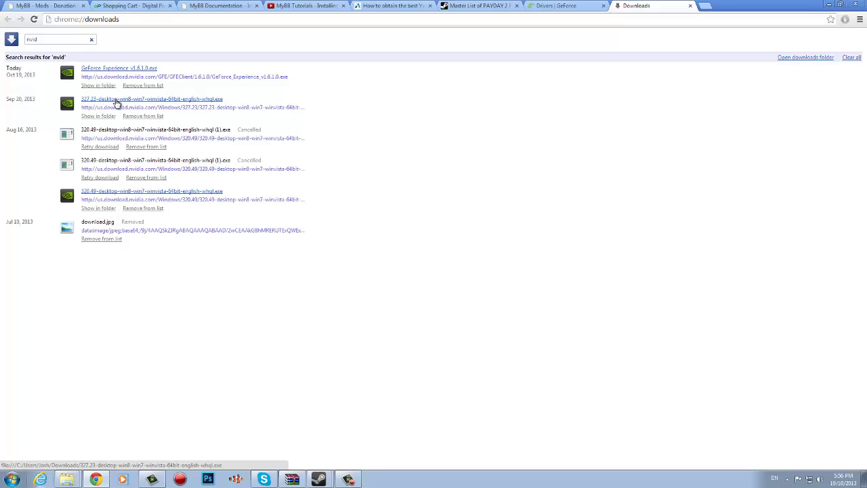
# - Run the 327.23 driver installer, extract to the default folder, and close the failure report
pyautogui.click(117, 102)
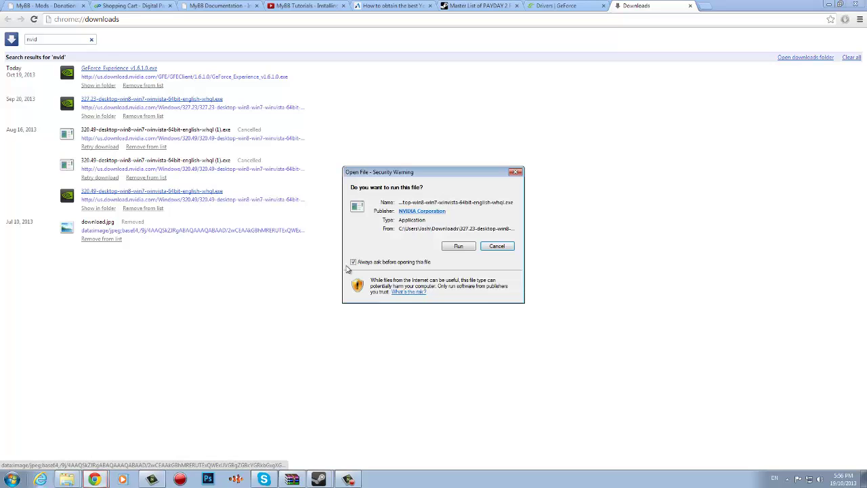
pyautogui.click(466, 248)
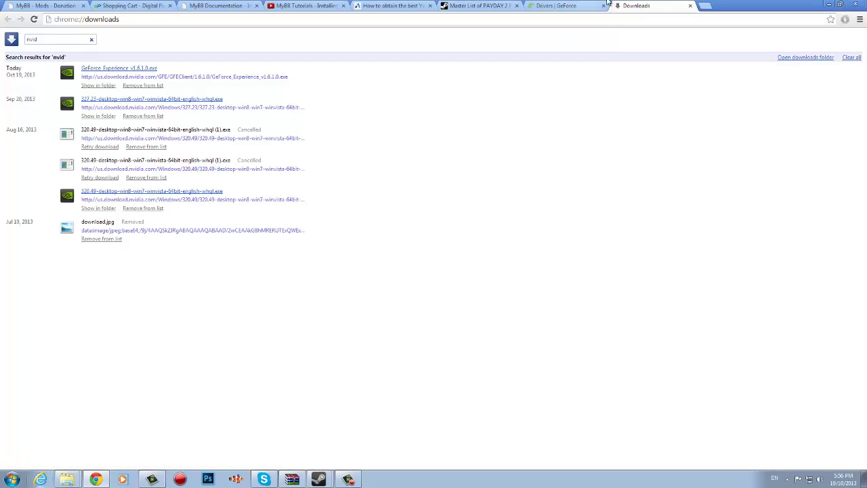
pyautogui.click(565, 6)
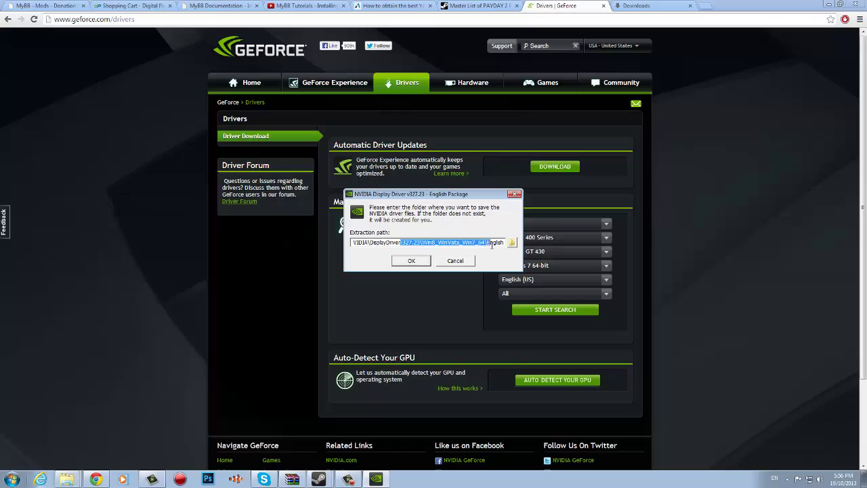
pyautogui.click(419, 264)
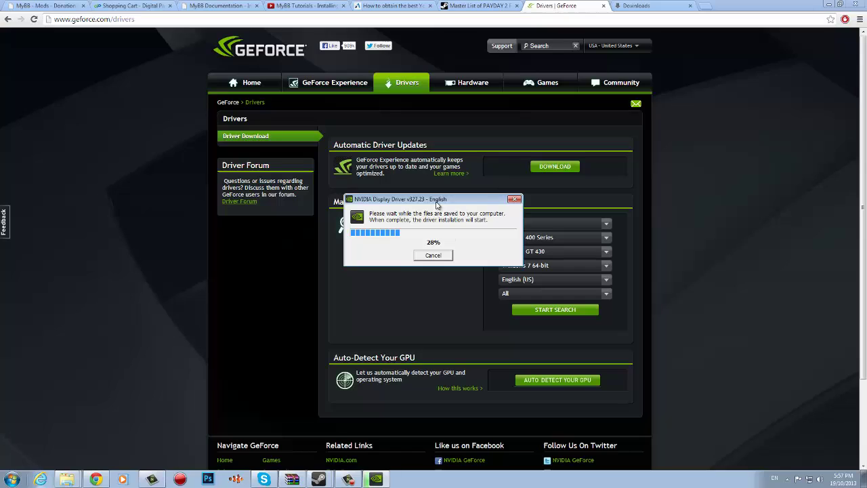
pyautogui.click(376, 479)
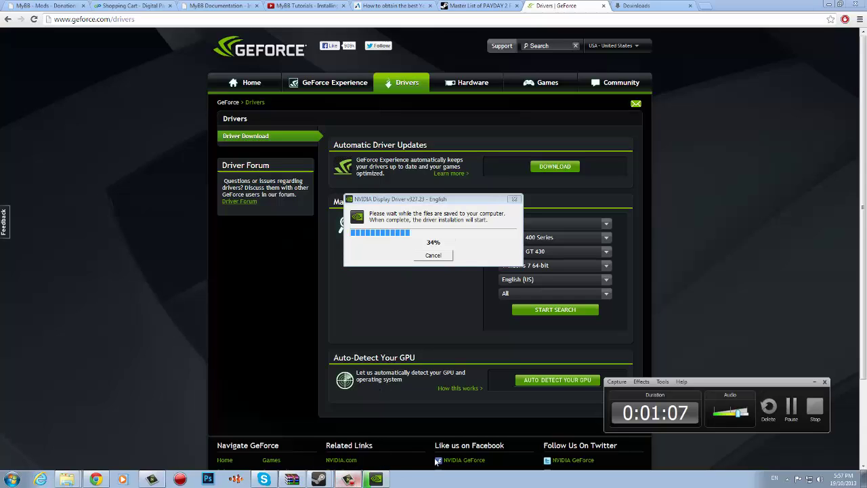
pyautogui.click(790, 410)
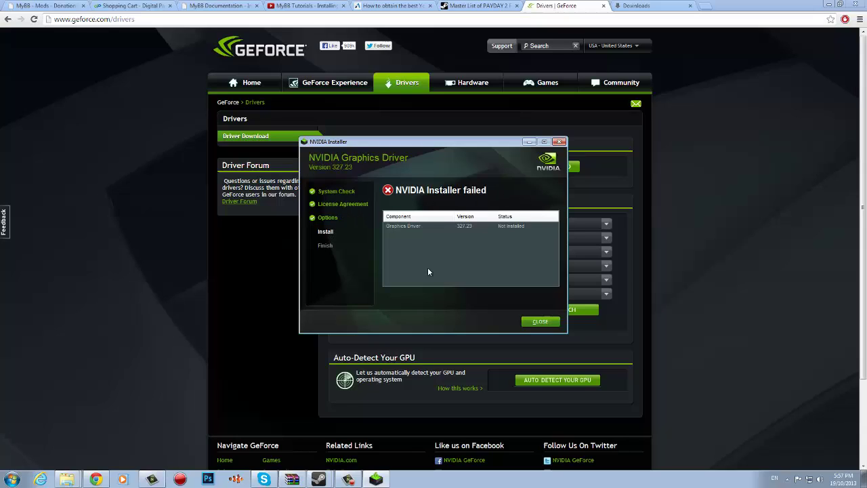
# - Close the failed installer and open the Local Disk (C:) drive in Computer
pyautogui.click(541, 322)
pyautogui.moveTo(67, 479)
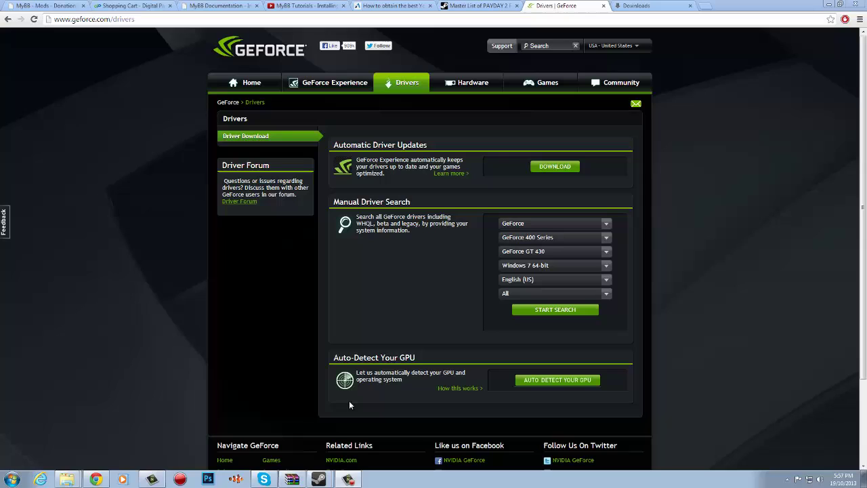
pyautogui.click(12, 480)
pyautogui.click(135, 363)
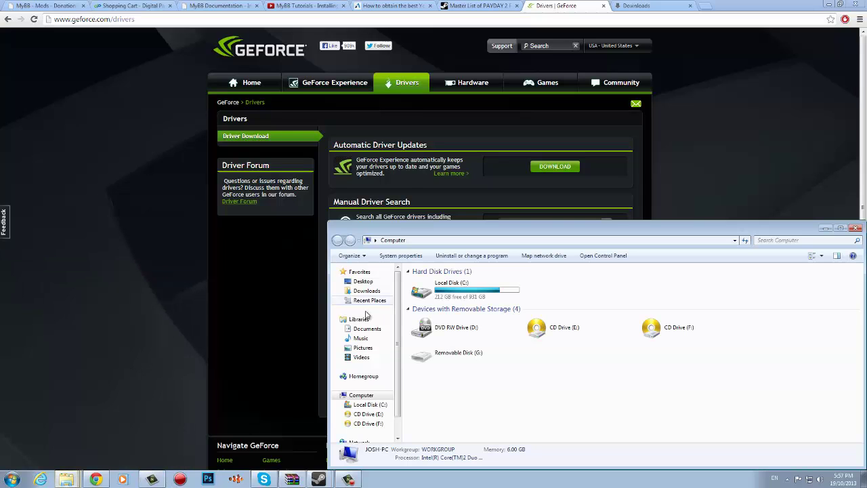
pyautogui.doubleClick(433, 288)
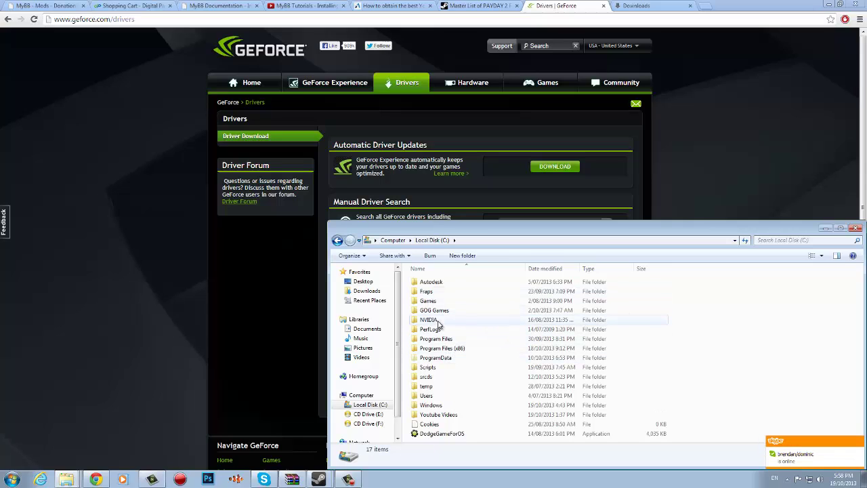
# - Open NVIDIA > DisplayDriver > 327.23 > Win8_WinVista_Win7_64 > English > Display.Driver
pyautogui.doubleClick(439, 321)
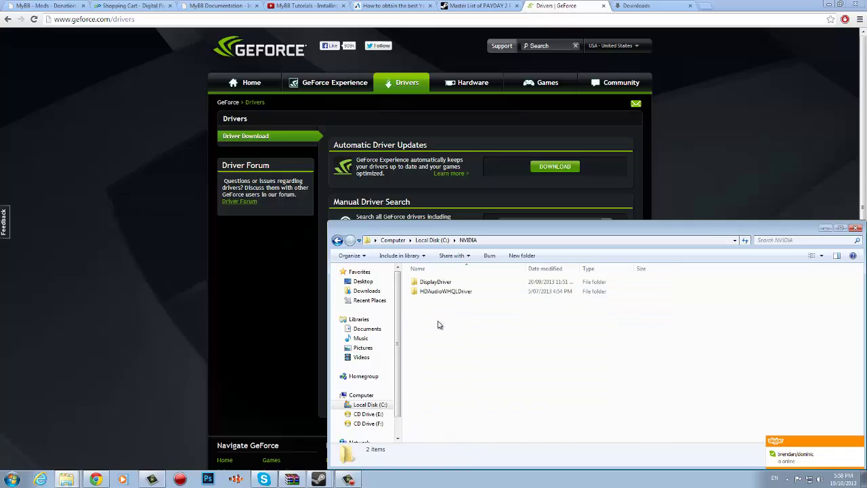
pyautogui.doubleClick(473, 284)
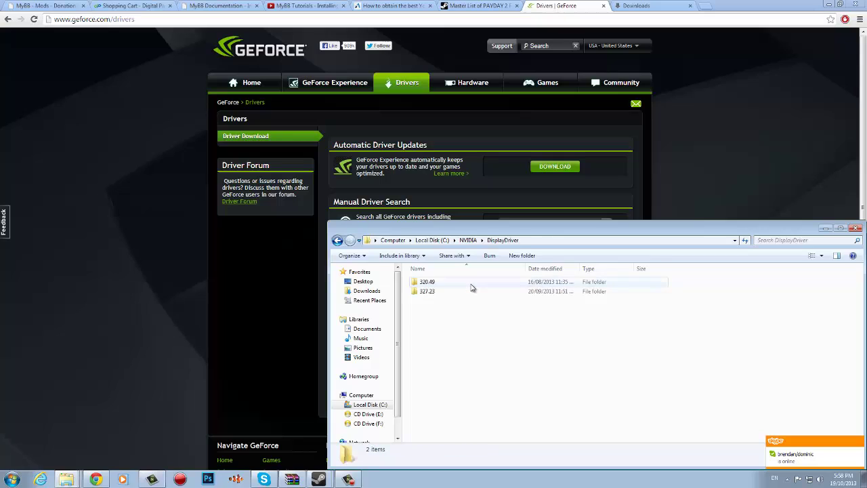
pyautogui.doubleClick(427, 292)
pyautogui.doubleClick(440, 285)
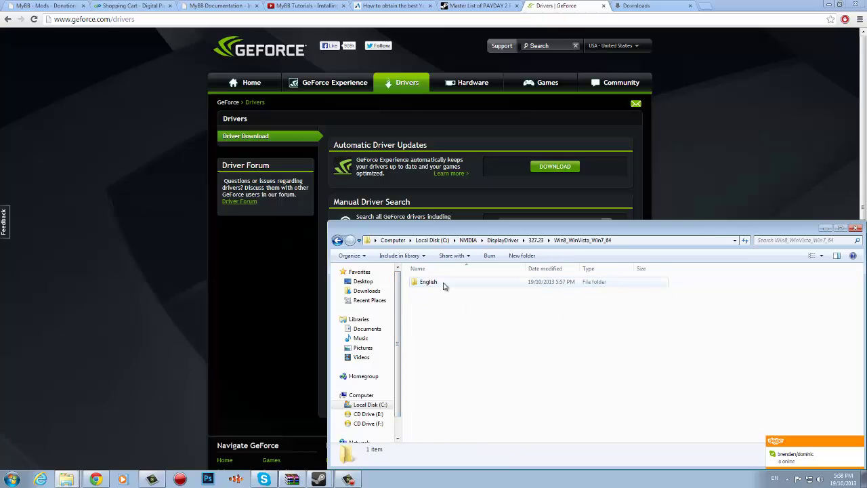
pyautogui.doubleClick(429, 282)
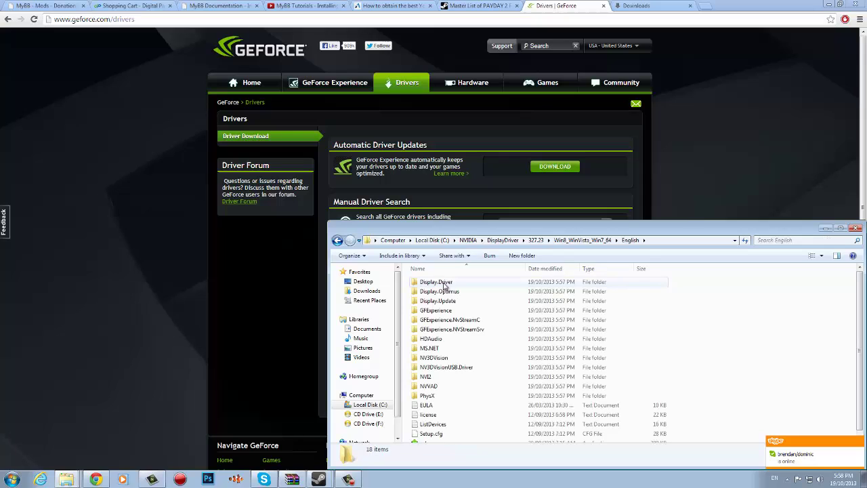
pyautogui.doubleClick(441, 283)
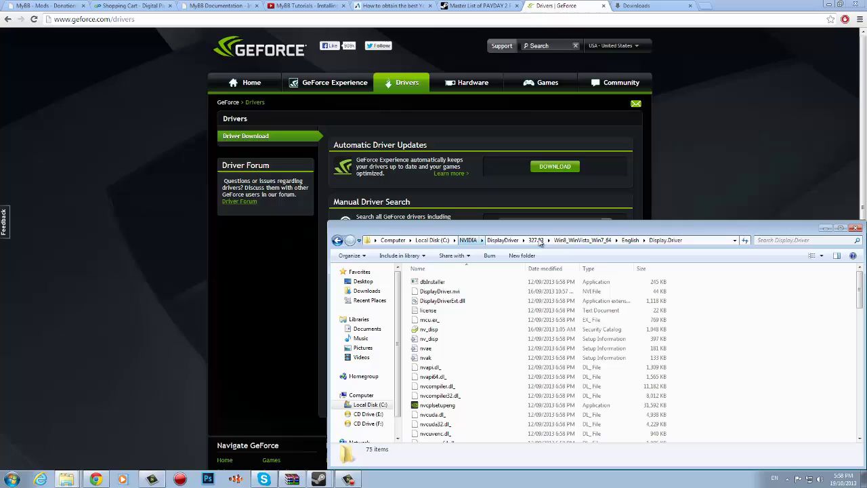
# - Launch Device Manager by searching 'device mana' from the Start menu
pyautogui.press('super')
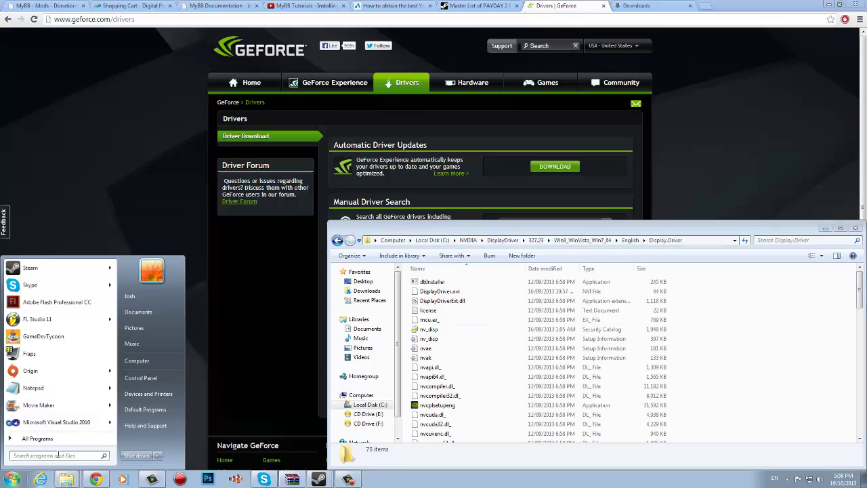
pyautogui.click(58, 455)
pyautogui.write('device mana')
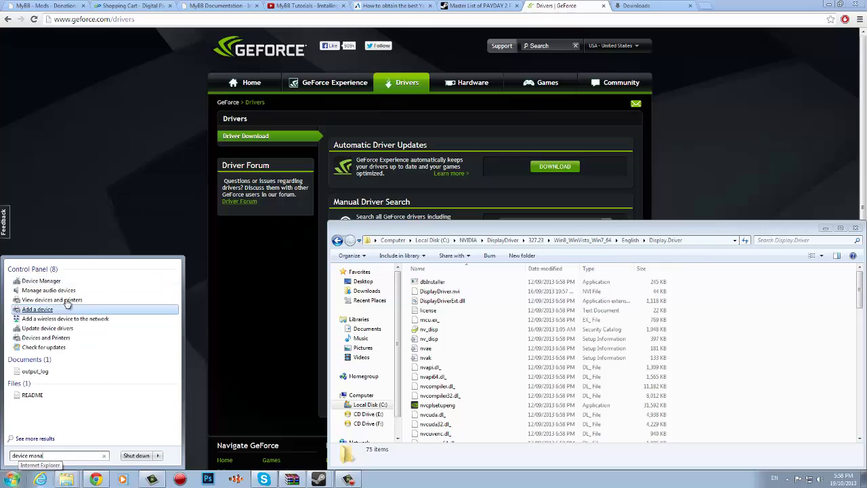
pyautogui.click(64, 283)
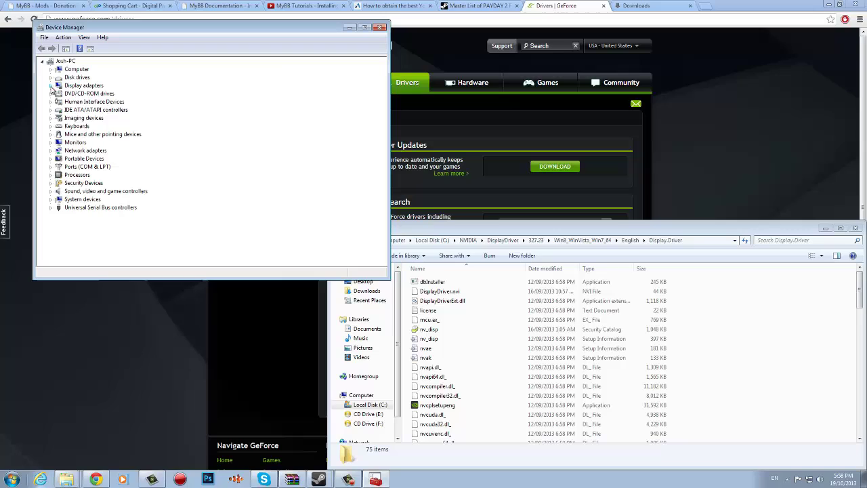
# - Check the GeForce GT 430's driver version on its Driver tab, then cancel
pyautogui.click(51, 86)
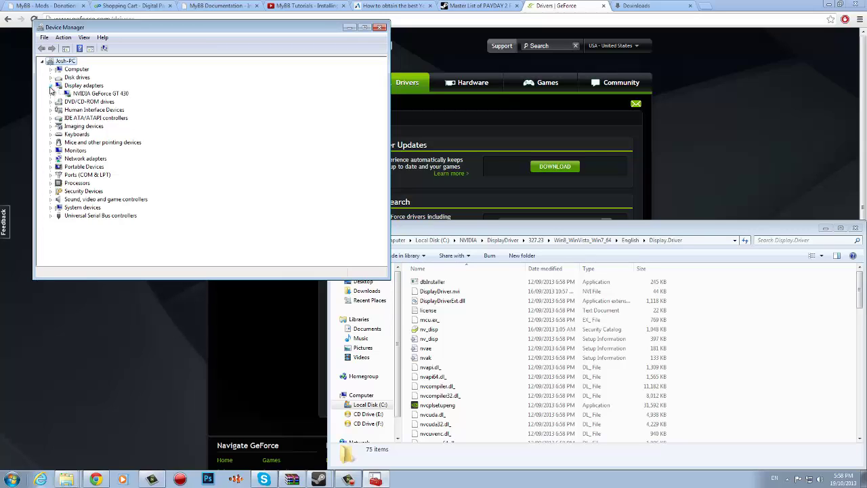
pyautogui.click(87, 96)
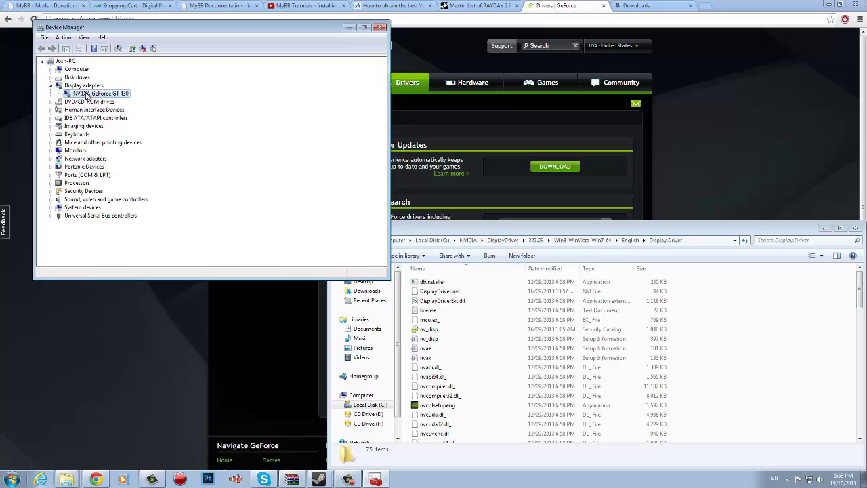
pyautogui.doubleClick(87, 96)
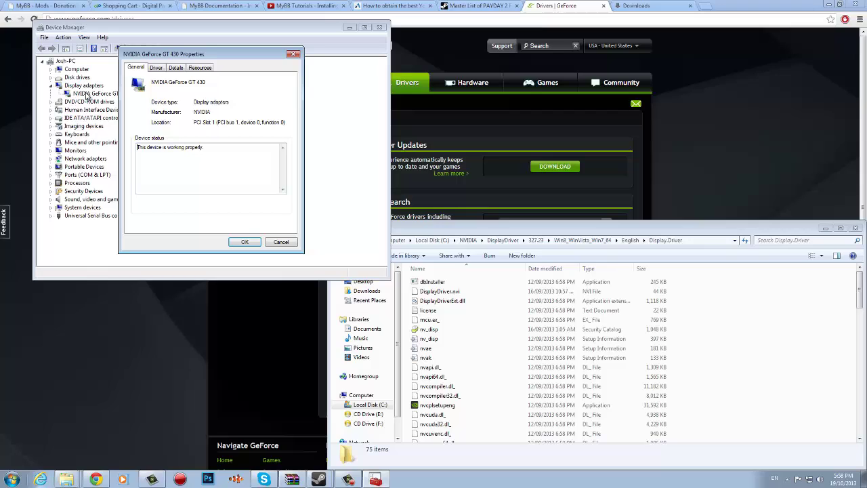
pyautogui.click(157, 68)
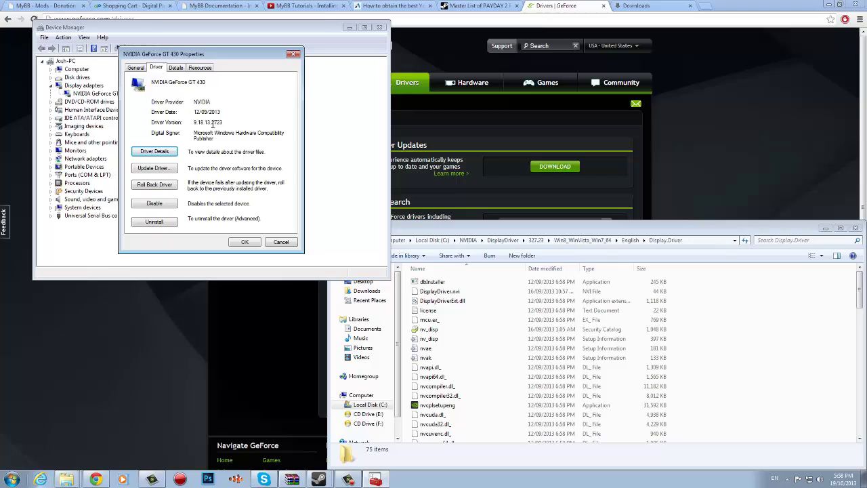
pyautogui.moveTo(207, 122)
pyautogui.mouseDown()
pyautogui.moveTo(223, 123)
pyautogui.moveTo(193, 123)
pyautogui.mouseUp()
pyautogui.click(230, 124)
pyautogui.click(214, 122)
pyautogui.click(282, 244)
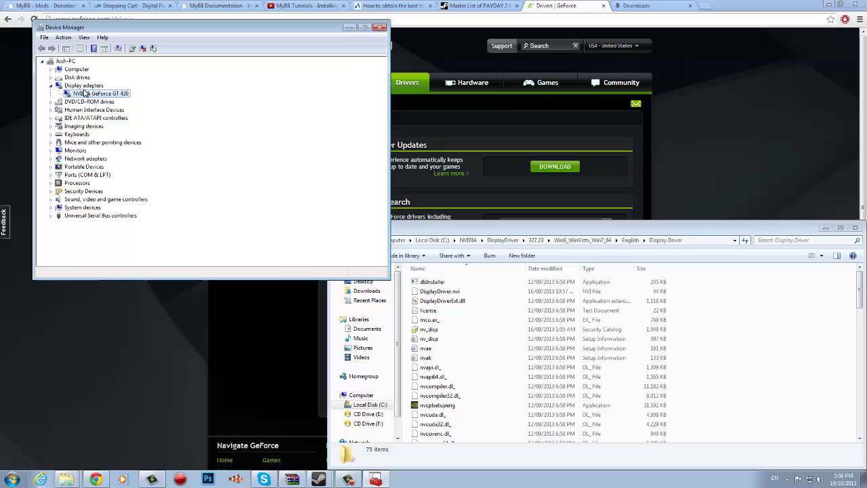
pyautogui.click(133, 50)
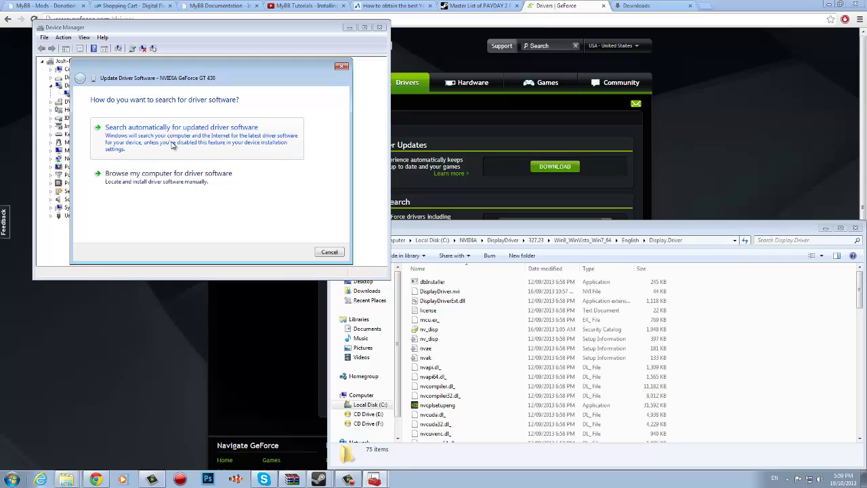
pyautogui.click(158, 195)
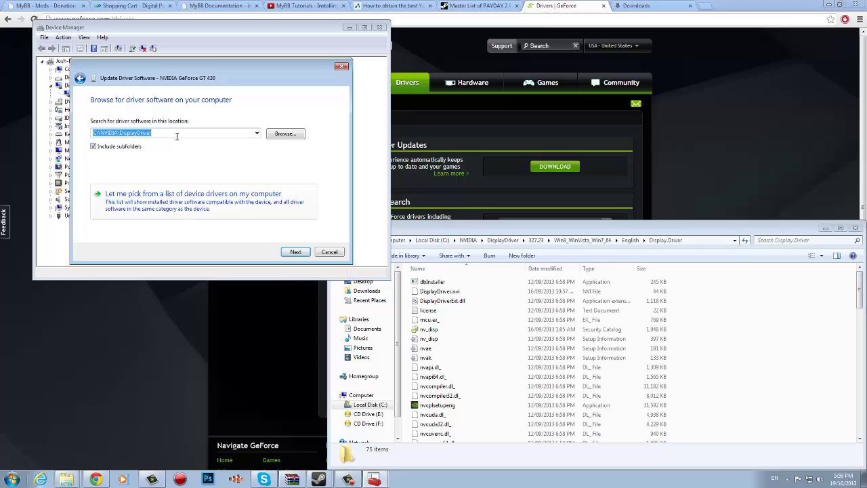
pyautogui.click(148, 135)
pyautogui.moveTo(93, 132); pyautogui.dragTo(149, 133)
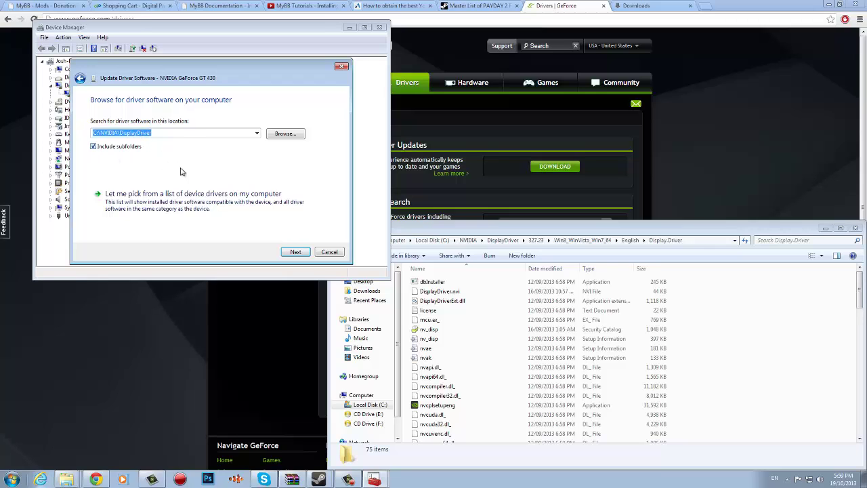
pyautogui.click(329, 252)
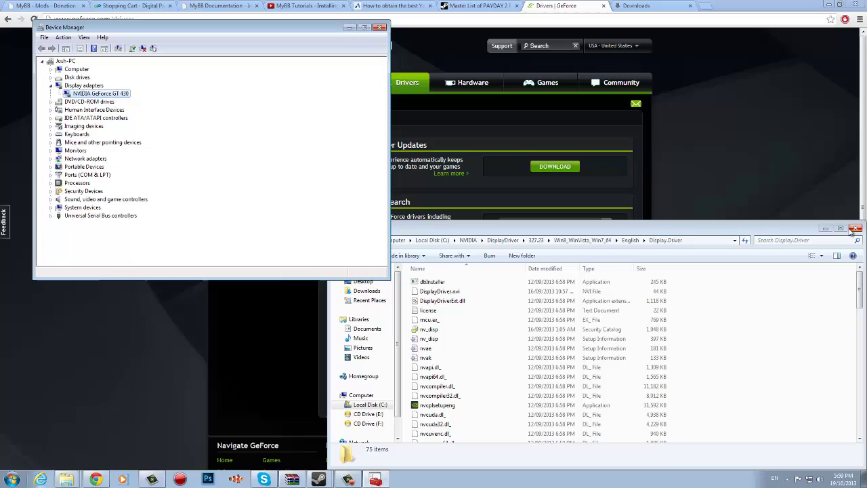
# - Close the Explorer and Device Manager windows
pyautogui.click(855, 229)
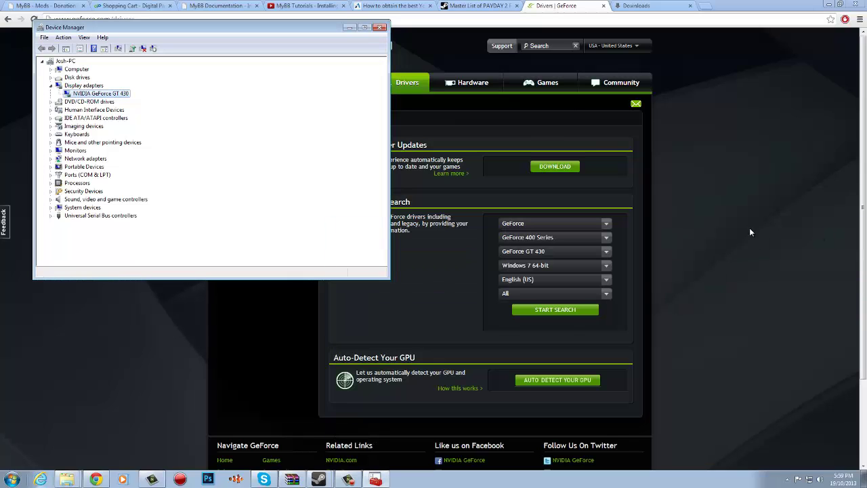
pyautogui.click(381, 27)
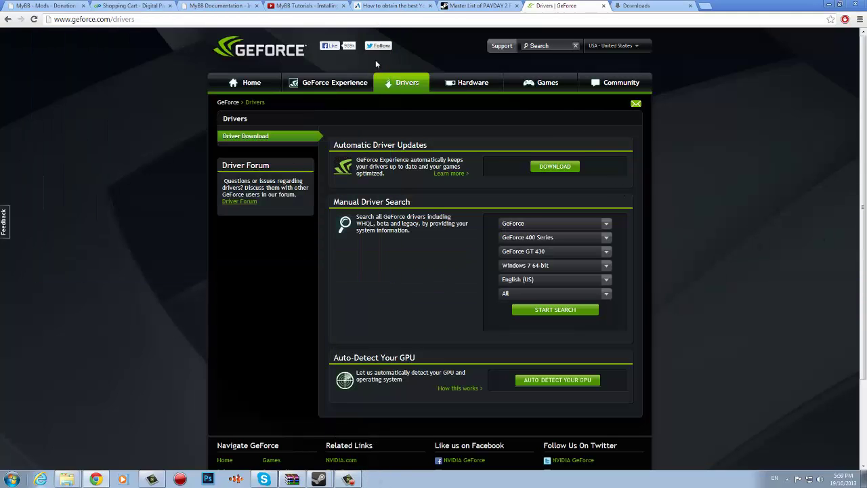